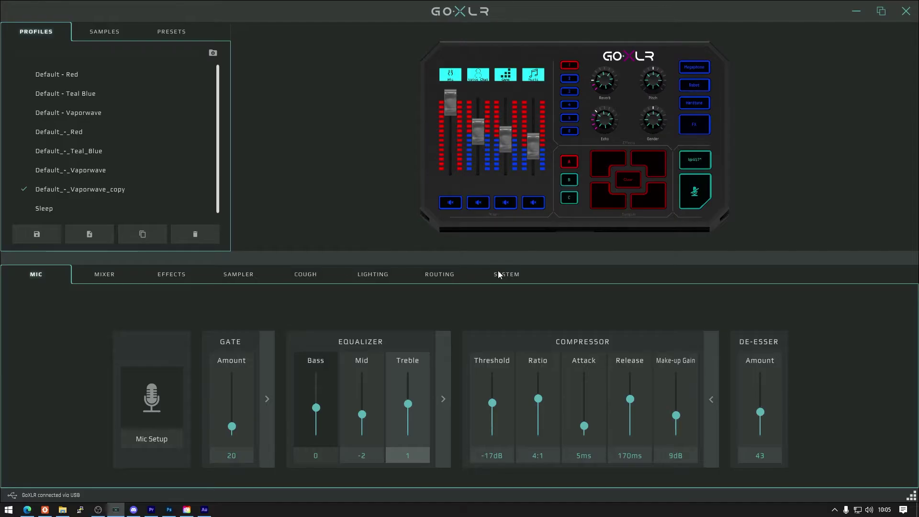
# On the System page, review the condenser Mic Setup and confirm the device firmware is up to date
pyautogui.click(498, 274)
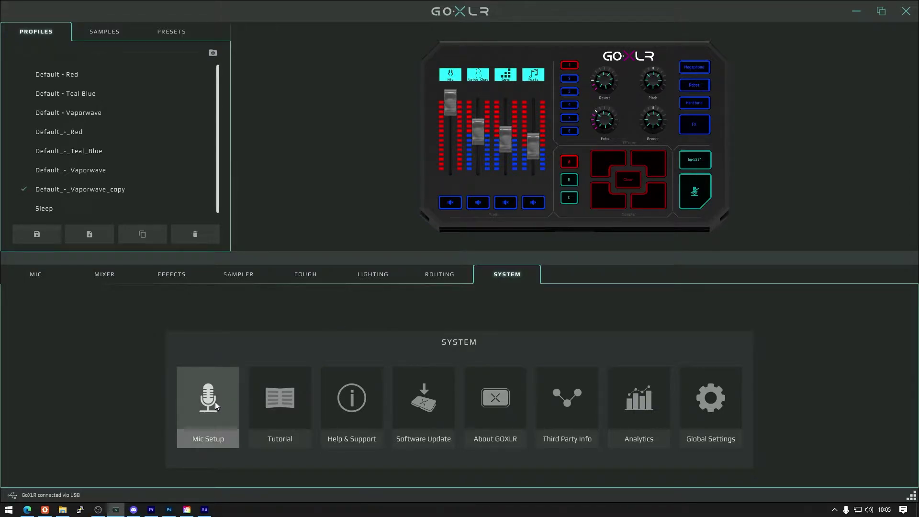
pyautogui.click(205, 394)
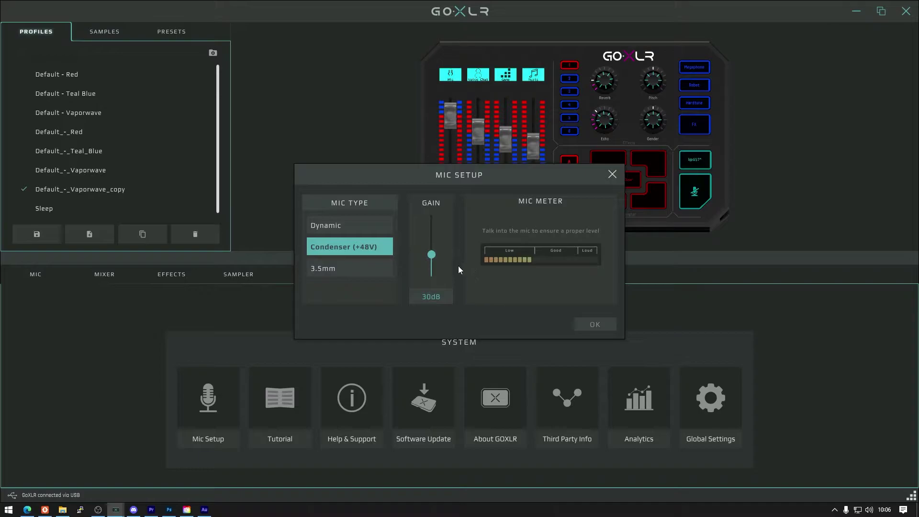
pyautogui.click(597, 324)
pyautogui.click(429, 424)
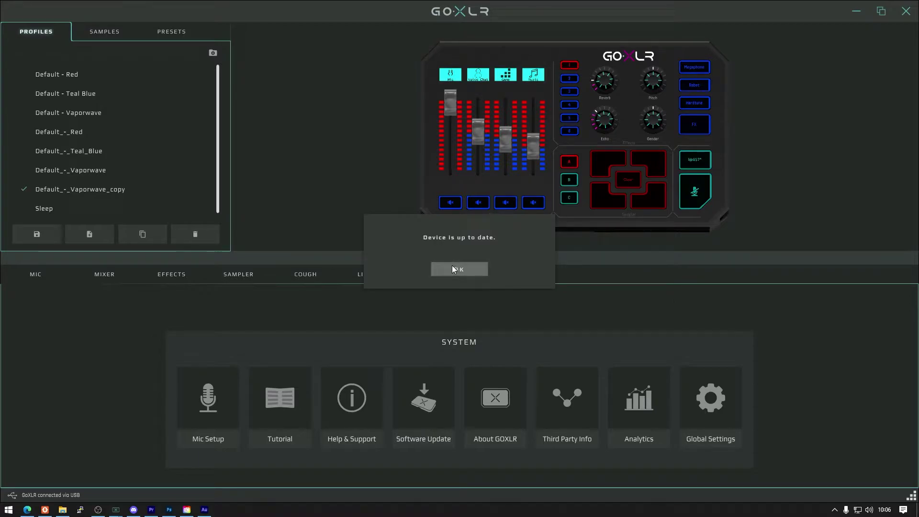
pyautogui.click(453, 270)
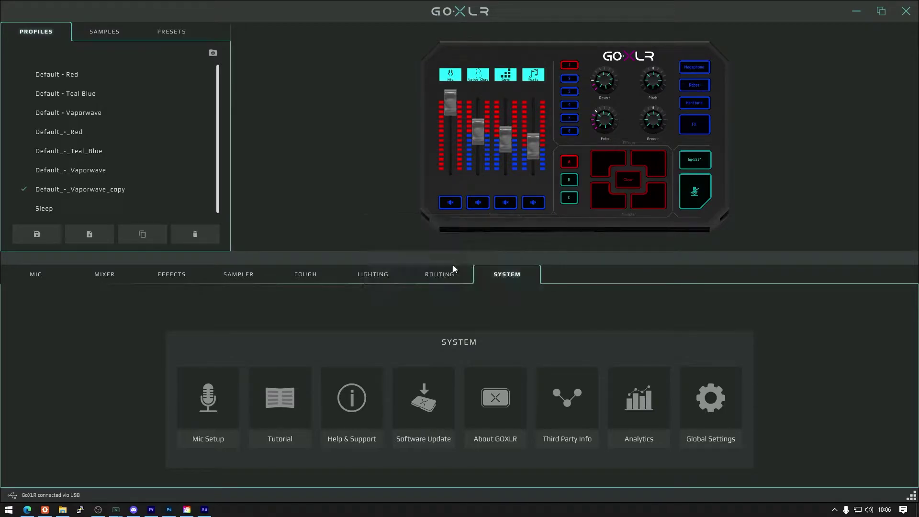
# On the Mic page, expand and collapse the Gate parameters, then expand the equalizer to ten bands
pyautogui.click(28, 275)
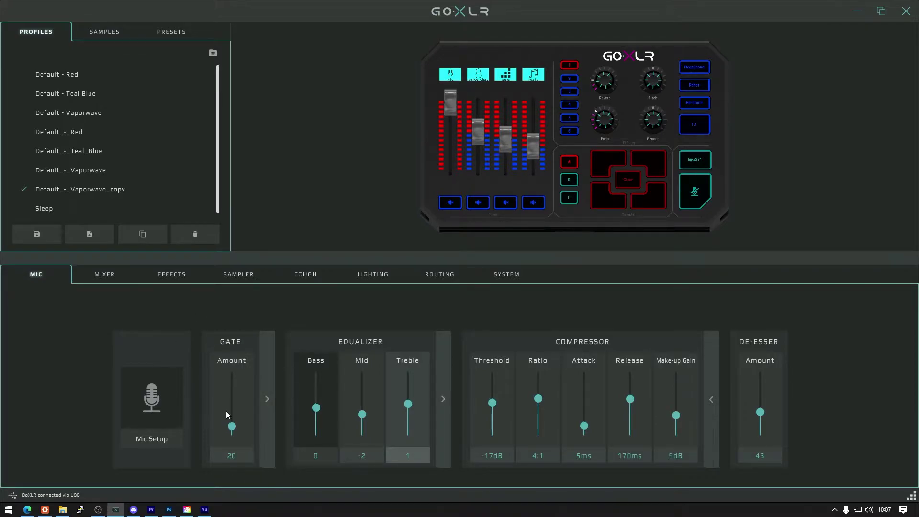
pyautogui.click(267, 399)
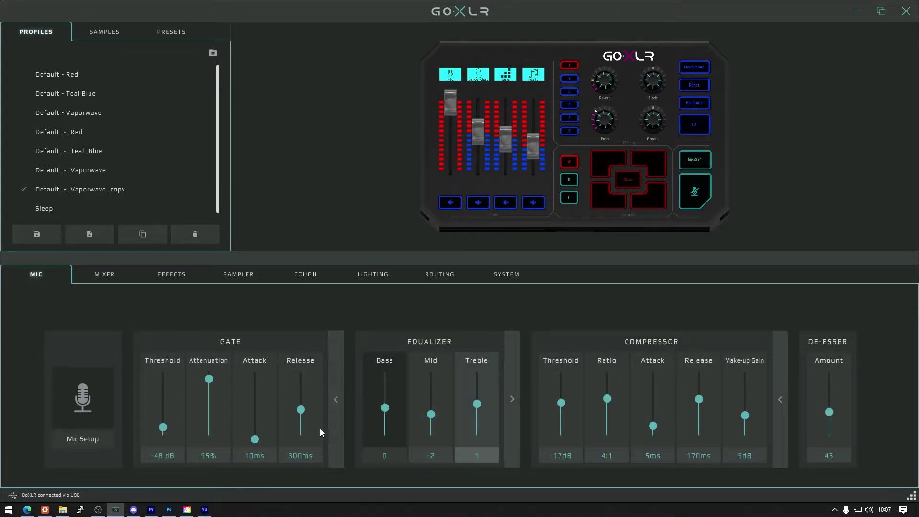
pyautogui.click(336, 400)
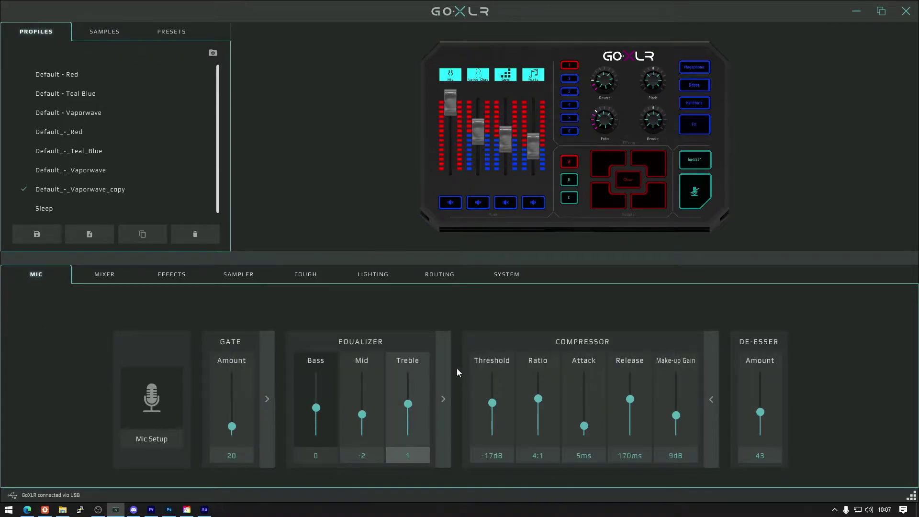
pyautogui.click(267, 399)
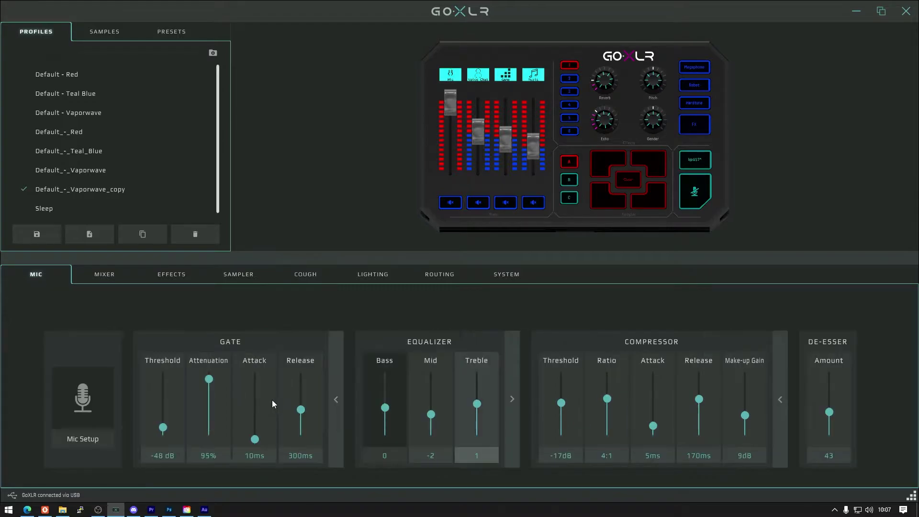
pyautogui.click(336, 400)
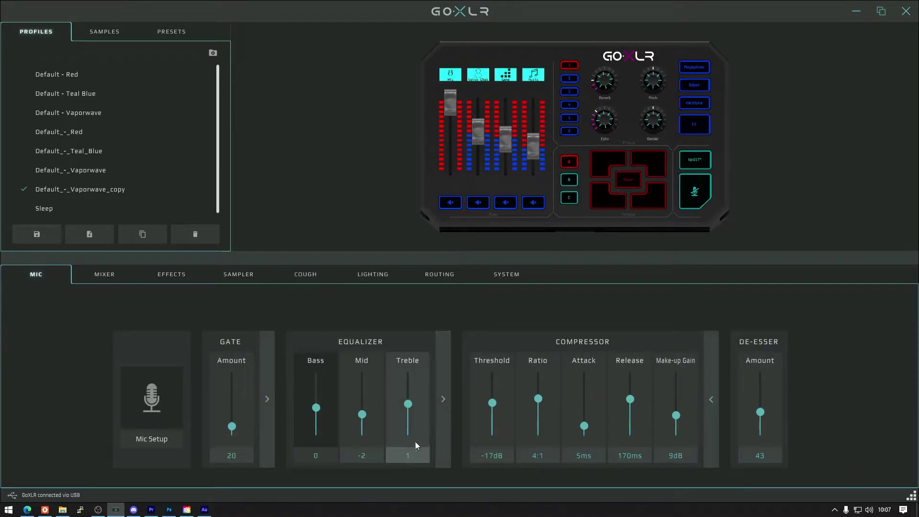
pyautogui.click(446, 401)
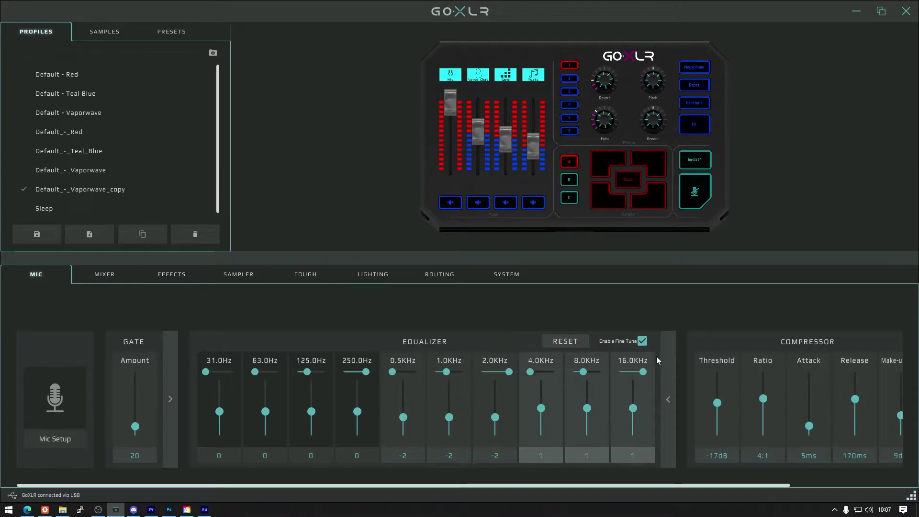
# Reduce the equalizer to Bass, Mid and Treble and keep all five compressor parameters shown
pyautogui.click(666, 368)
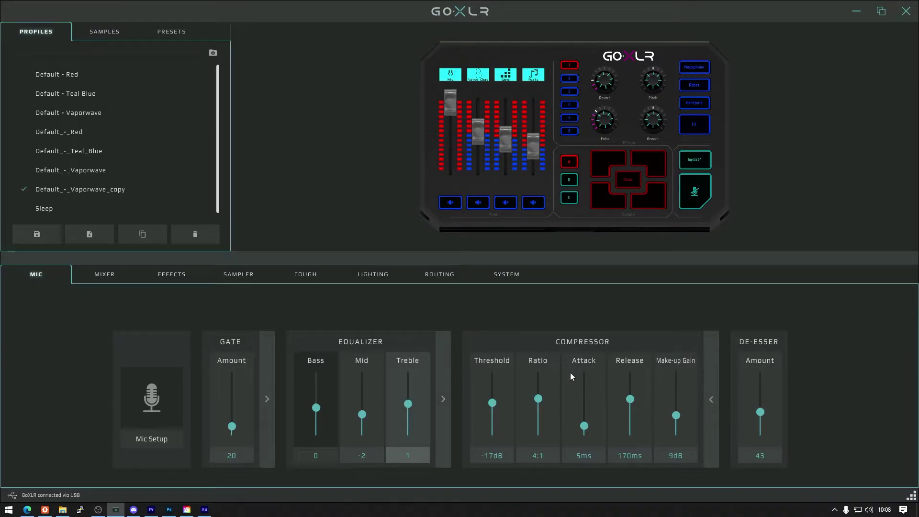
pyautogui.click(712, 400)
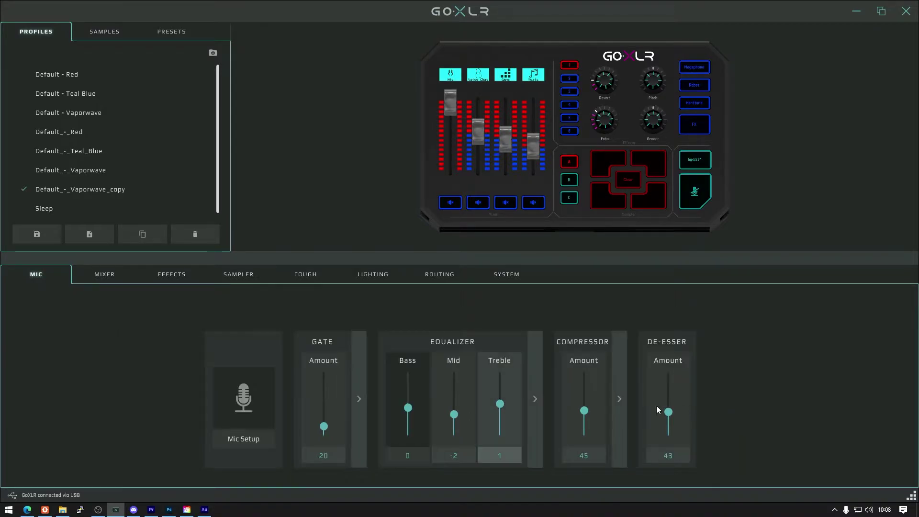
pyautogui.click(619, 400)
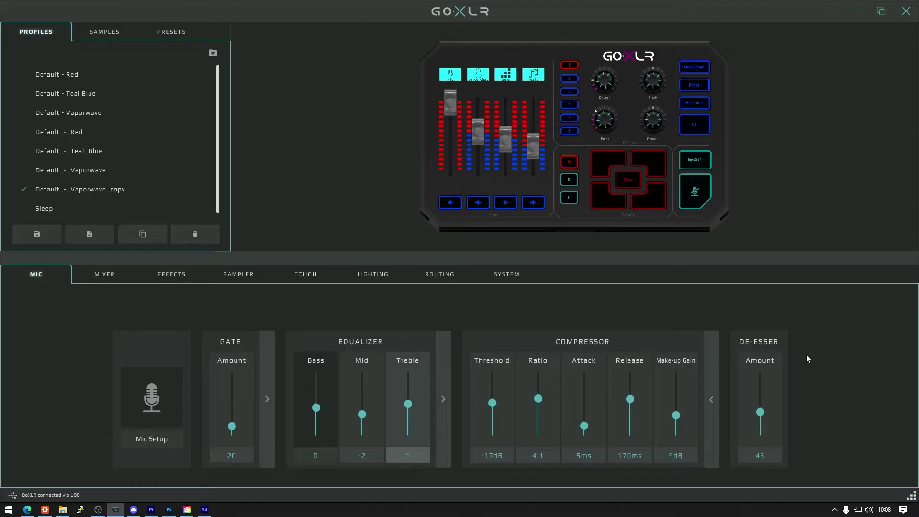
# On the Mixer page, inspect Channels 1–4's sources and mute options, ending on Channel 4 (Music, mute to Phones)
pyautogui.click(115, 274)
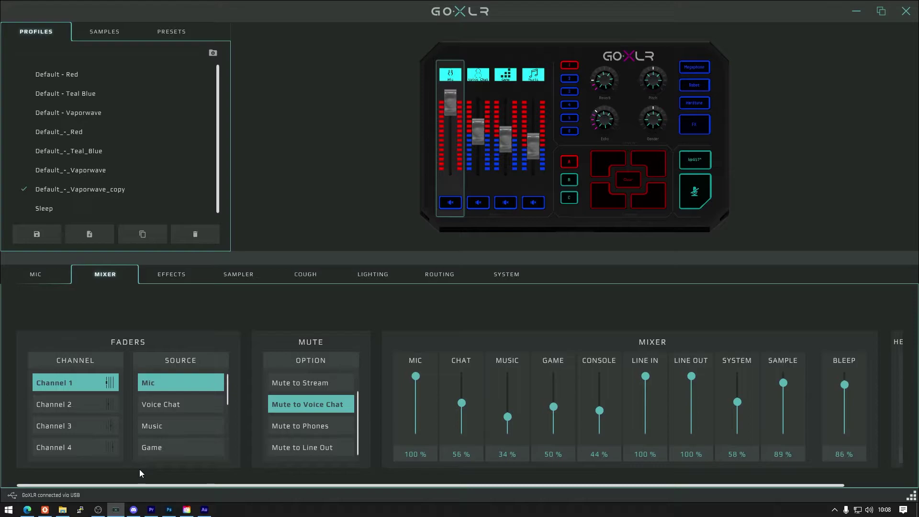
pyautogui.click(54, 405)
pyautogui.click(76, 443)
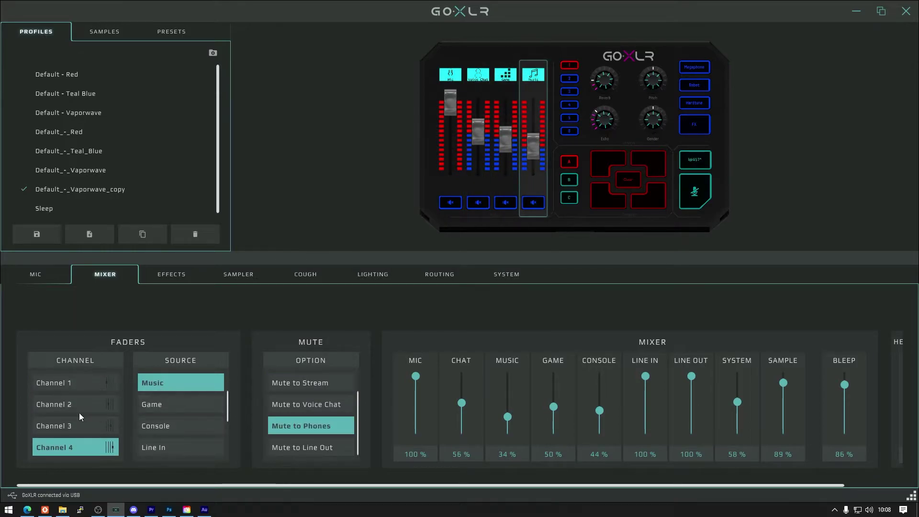
pyautogui.click(78, 426)
pyautogui.click(80, 405)
pyautogui.click(79, 382)
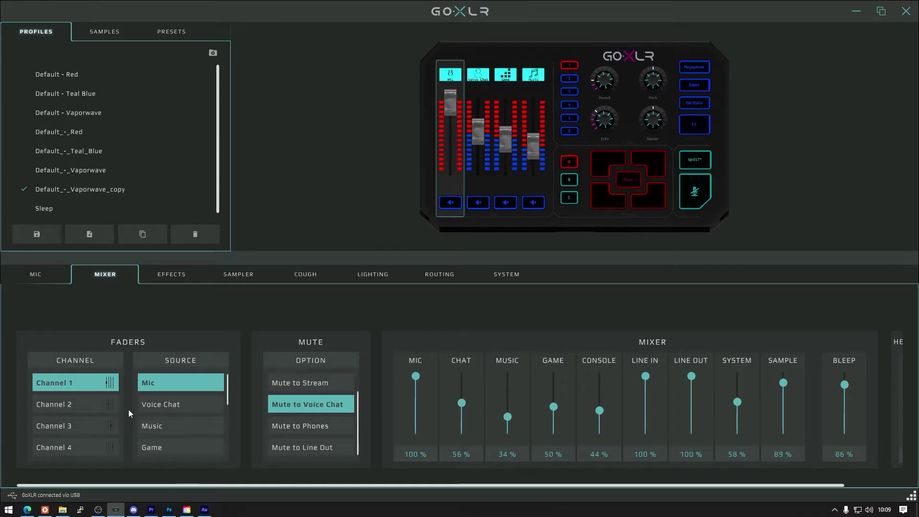
pyautogui.click(80, 407)
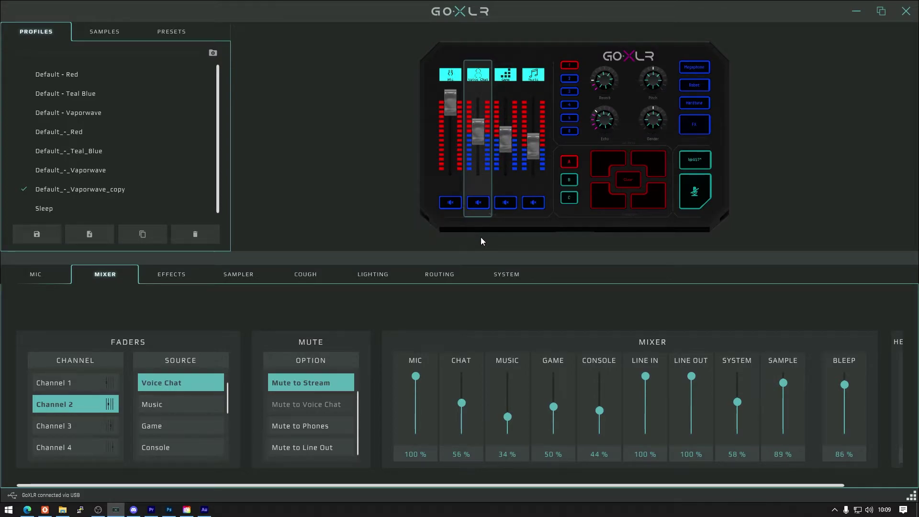
pyautogui.click(78, 422)
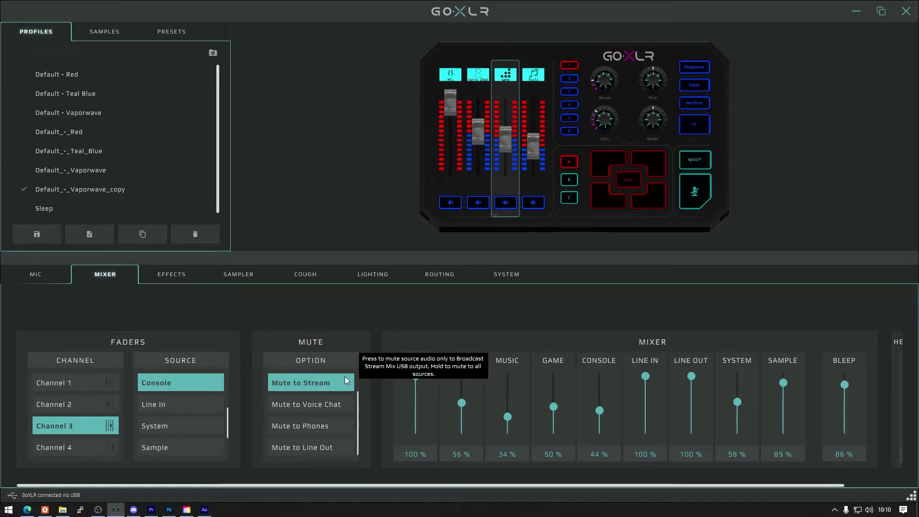
pyautogui.click(73, 449)
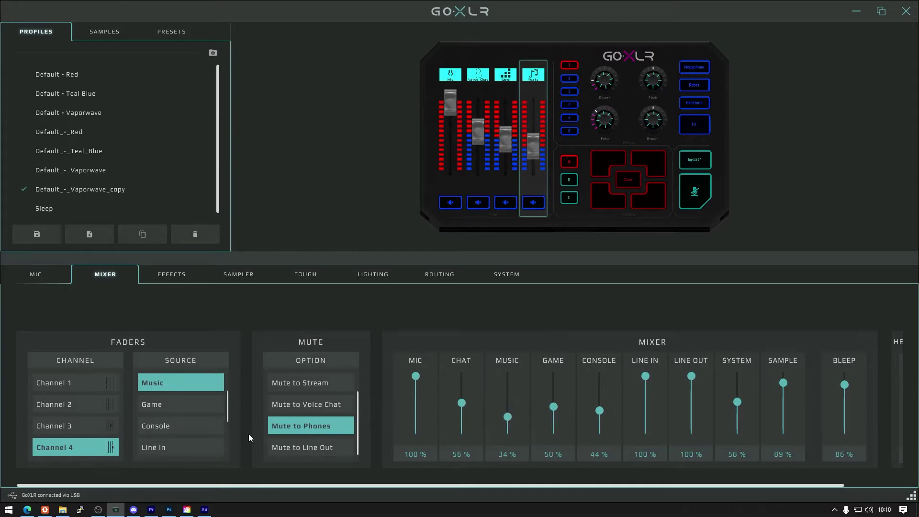
# Set Chat to 52%, Music to 37% and Console to 38%, then check the headphones Mic Monitor level
pyautogui.scroll(1, 291, 399)
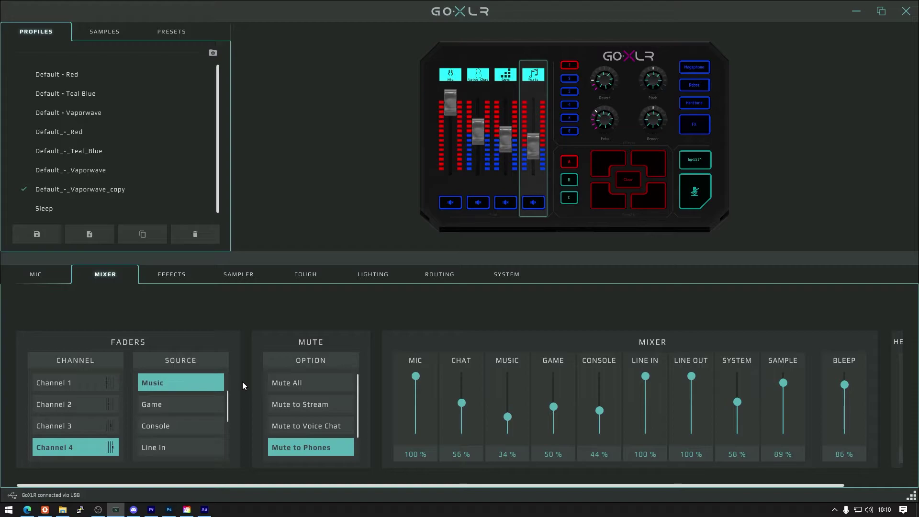
pyautogui.moveTo(347, 485); pyautogui.dragTo(472, 484)
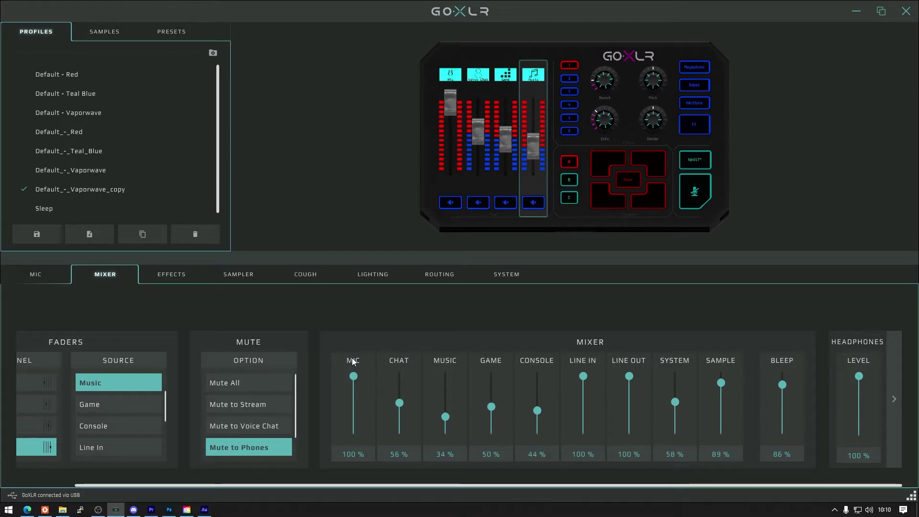
pyautogui.moveTo(353, 362)
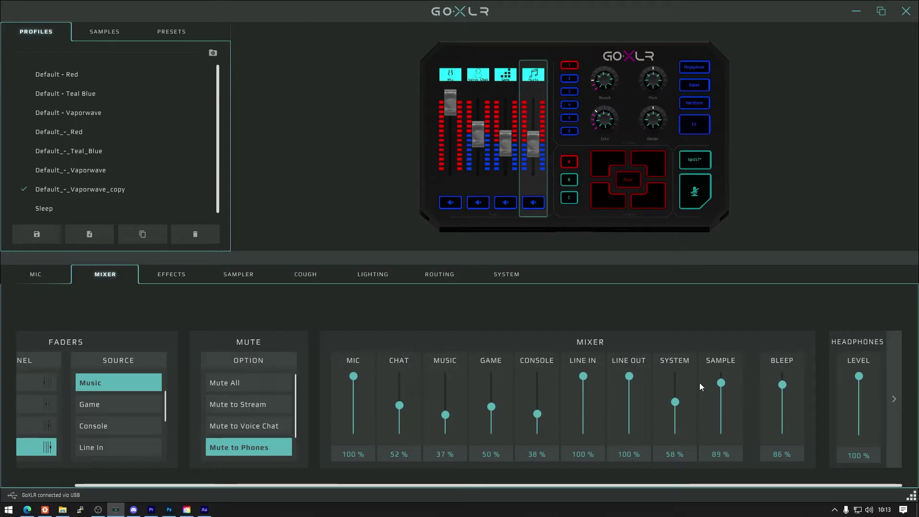
pyautogui.click(891, 397)
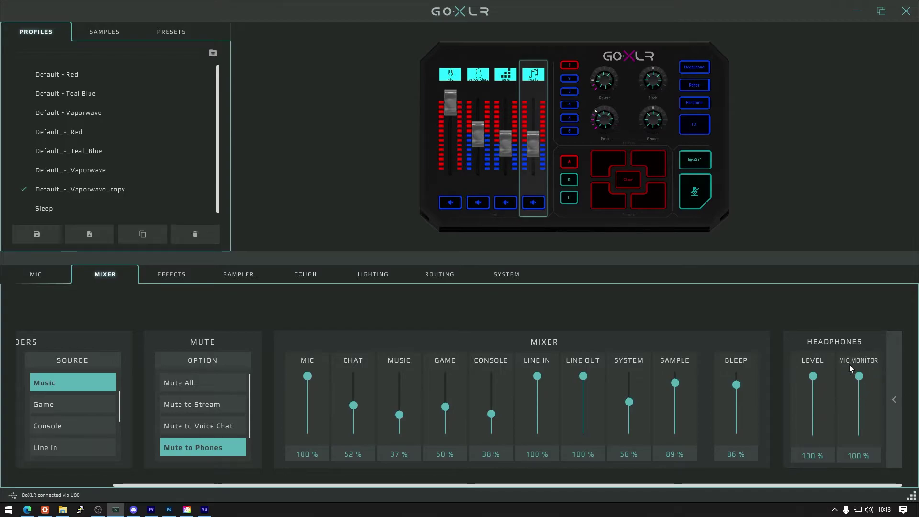
pyautogui.click(893, 395)
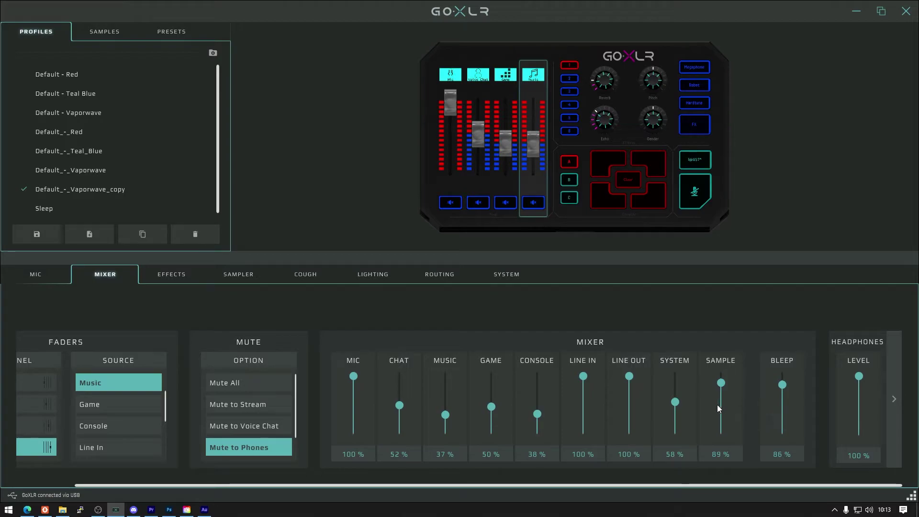
# Browse the voice effect panels, then bring up the Sampler page with Bank A's recorded sample
pyautogui.click(156, 274)
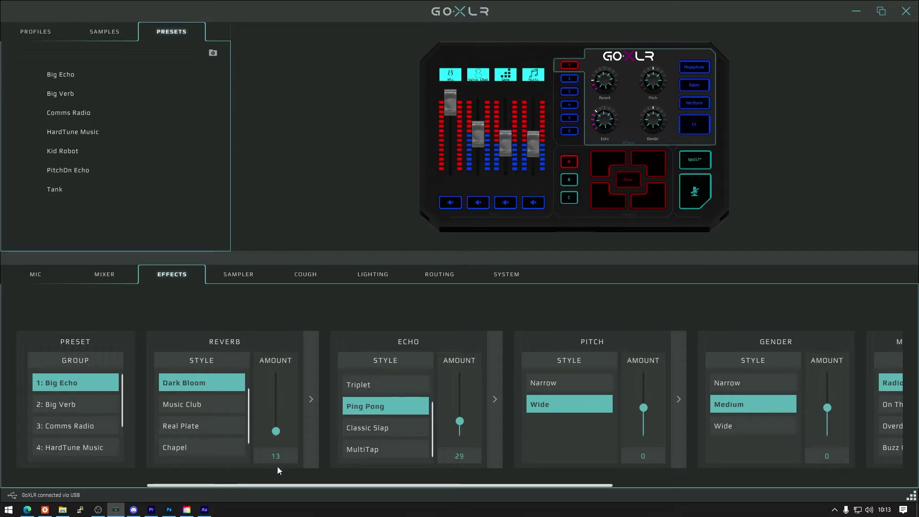
pyautogui.moveTo(290, 485); pyautogui.dragTo(198, 484)
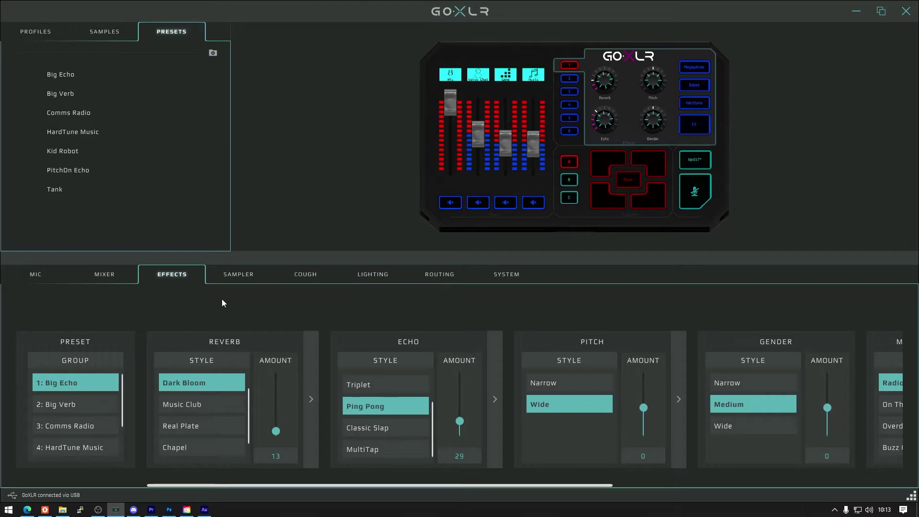
pyautogui.click(231, 279)
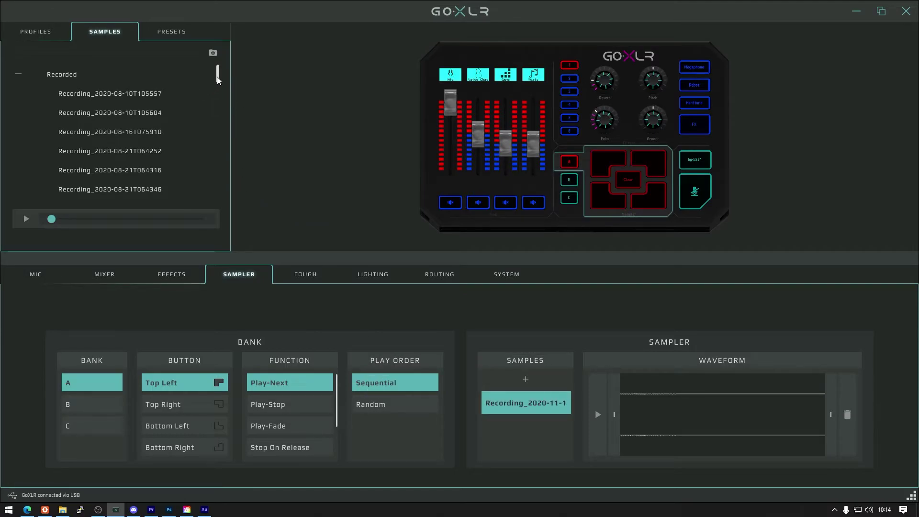
pyautogui.moveTo(218, 79)
pyautogui.mouseDown()
pyautogui.moveTo(221, 233)
pyautogui.moveTo(214, 71)
pyautogui.mouseUp()
# Set the Cough button's behaviour to Hold, keeping Mute to All
pyautogui.click(308, 280)
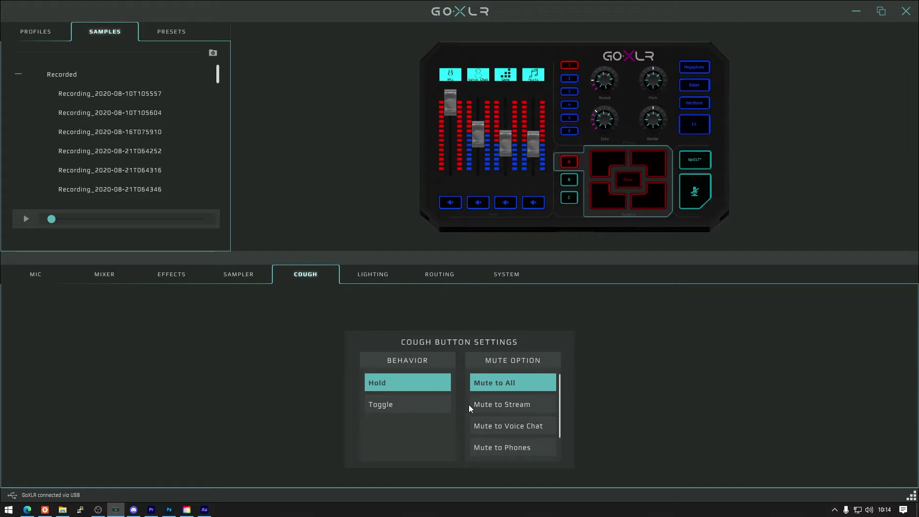
pyautogui.click(398, 404)
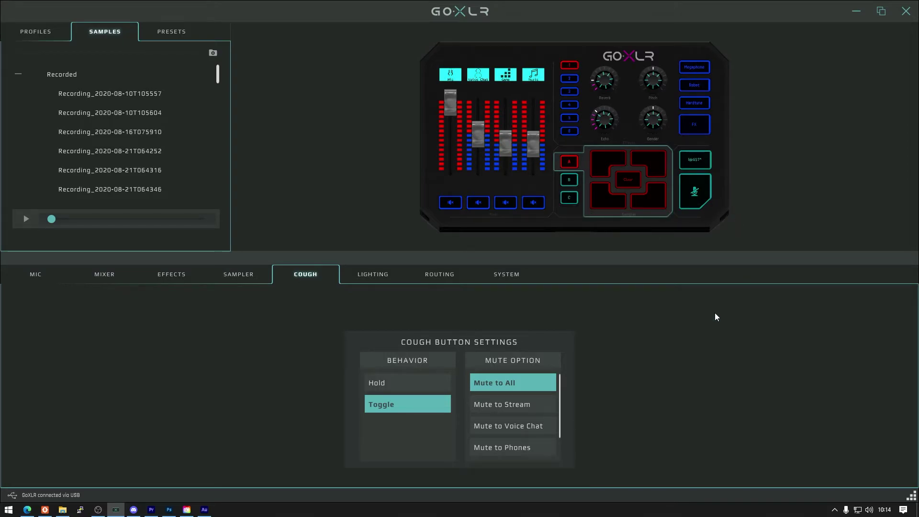
pyautogui.click(424, 385)
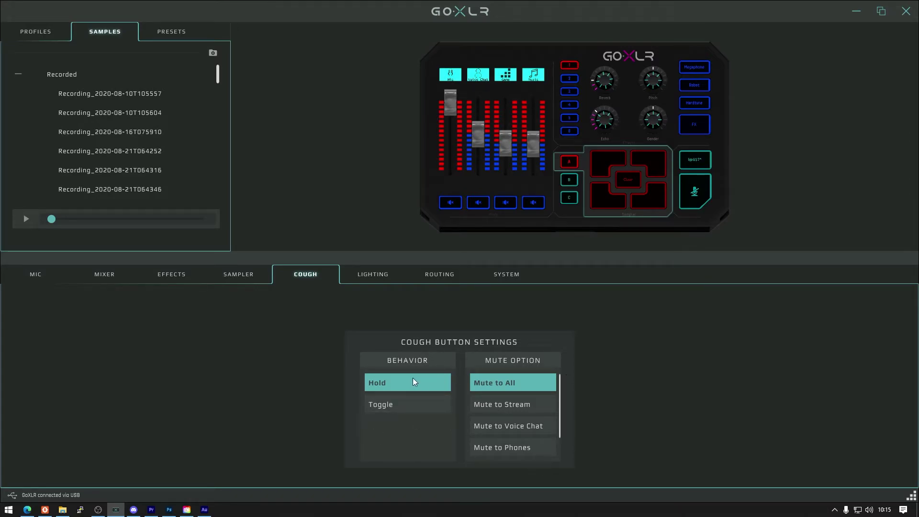
# Browse the Lighting colour tabs: Global, Cough/Bleep, Sampler, Effects and Faders
pyautogui.click(371, 277)
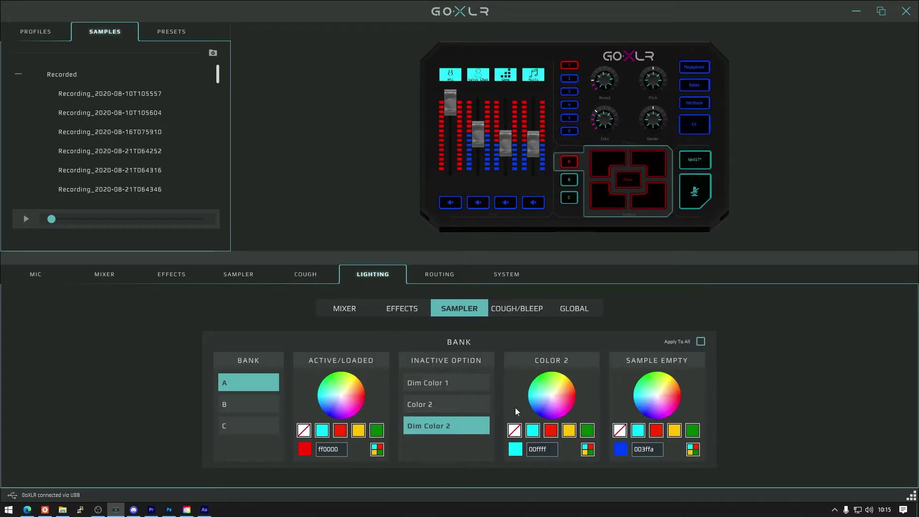
pyautogui.click(575, 308)
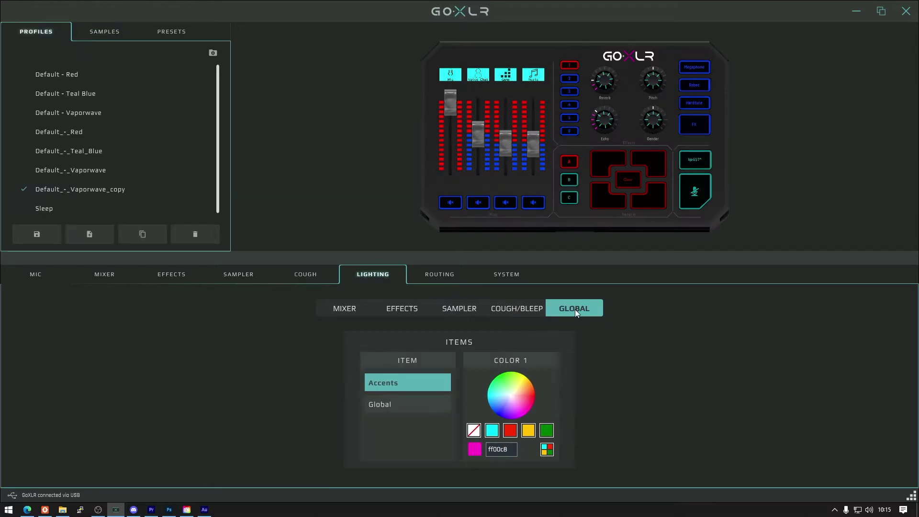
pyautogui.click(517, 310)
pyautogui.click(459, 311)
pyautogui.click(399, 309)
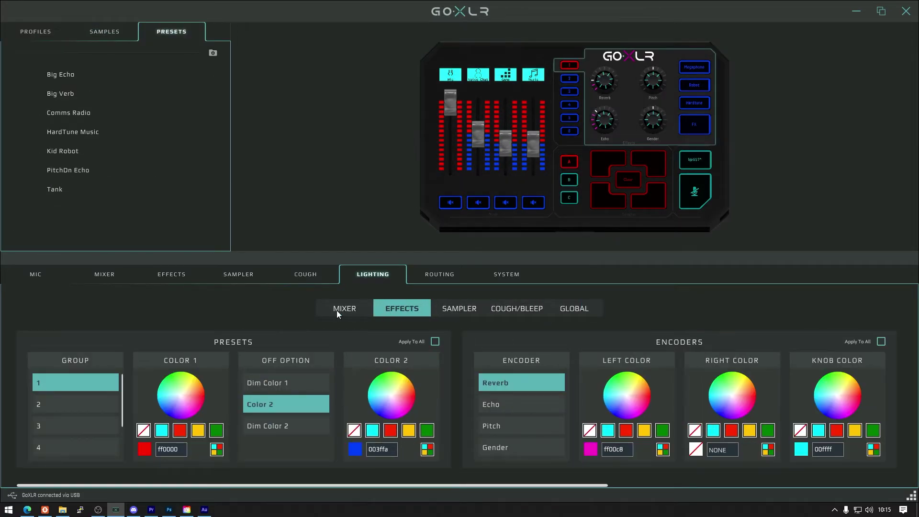
pyautogui.click(337, 310)
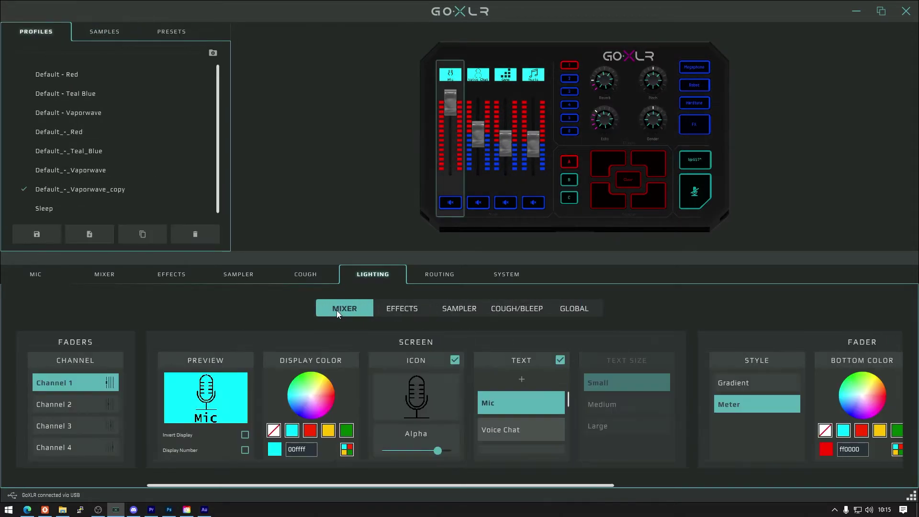
# Check each fader channel's display, look at the Icons picker without changes, then show the Routing matrix
pyautogui.click(52, 404)
pyautogui.click(60, 426)
pyautogui.click(68, 444)
pyautogui.click(68, 384)
pyautogui.click(432, 77)
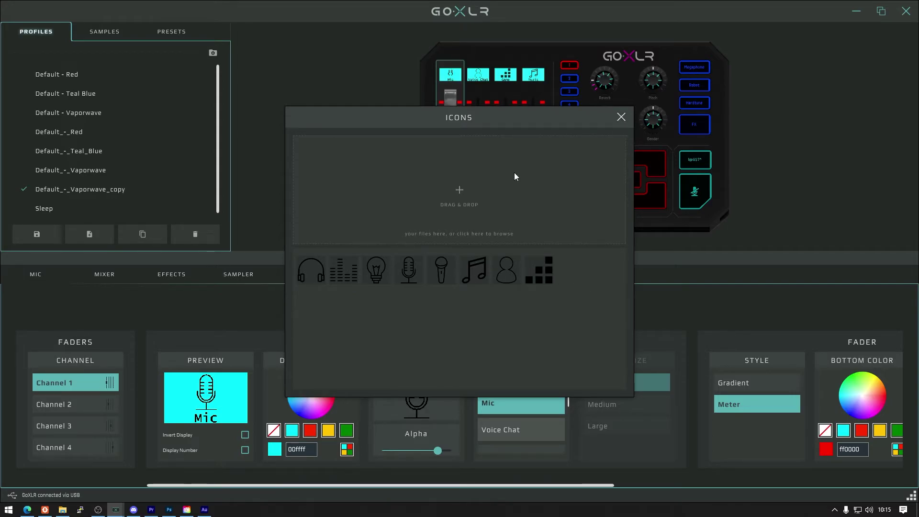
pyautogui.click(622, 118)
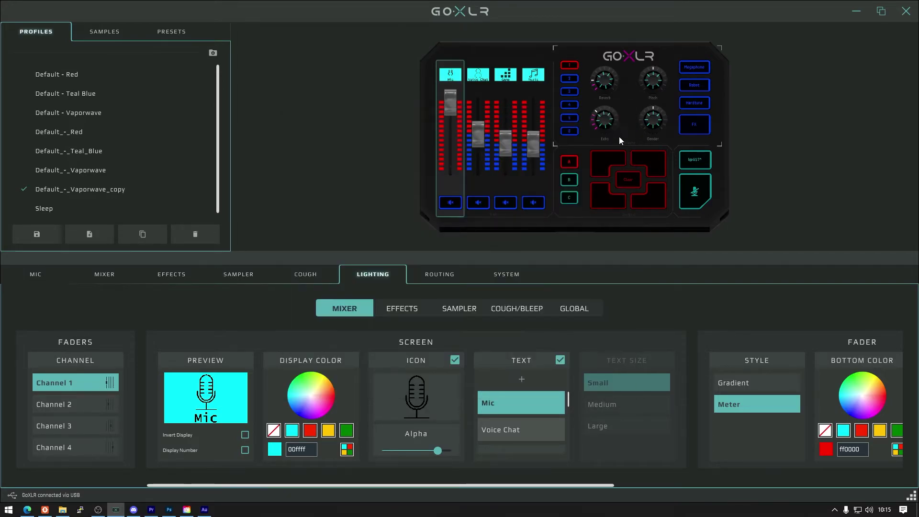
pyautogui.click(427, 275)
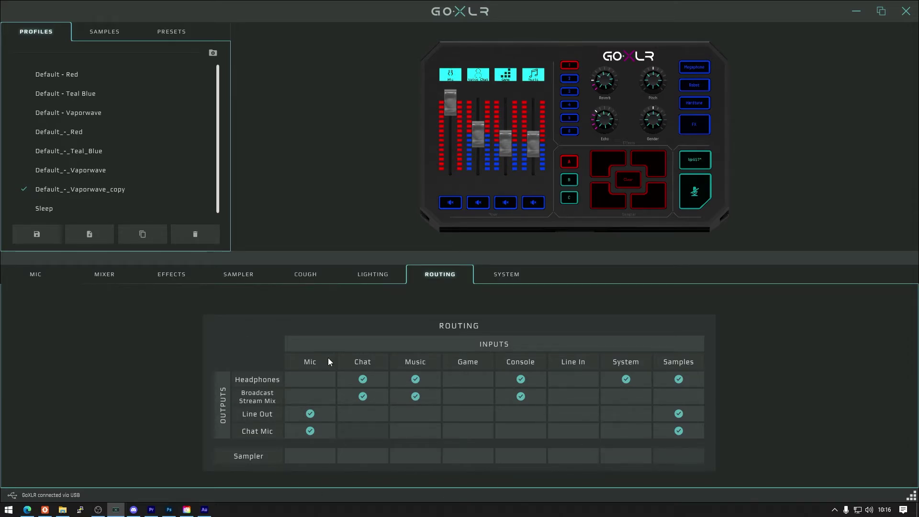
# In the routing matrix, add System to Broadcast Stream Mix and remove Samples from Line Out
pyautogui.moveTo(314, 357)
pyautogui.click(363, 397)
# Route the Sampler output to Mic, Chat, Music, Game and Console
pyautogui.click(311, 457)
pyautogui.click(363, 456)
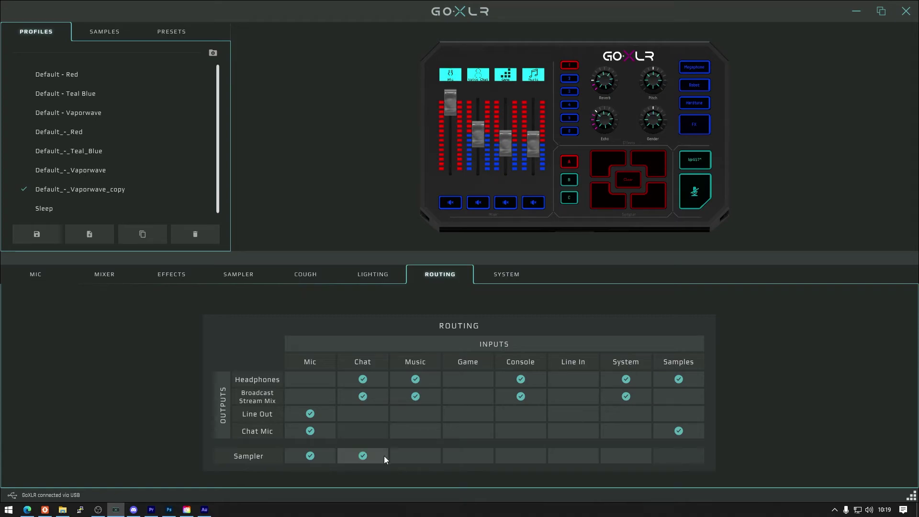
pyautogui.click(416, 457)
pyautogui.click(469, 458)
pyautogui.click(521, 458)
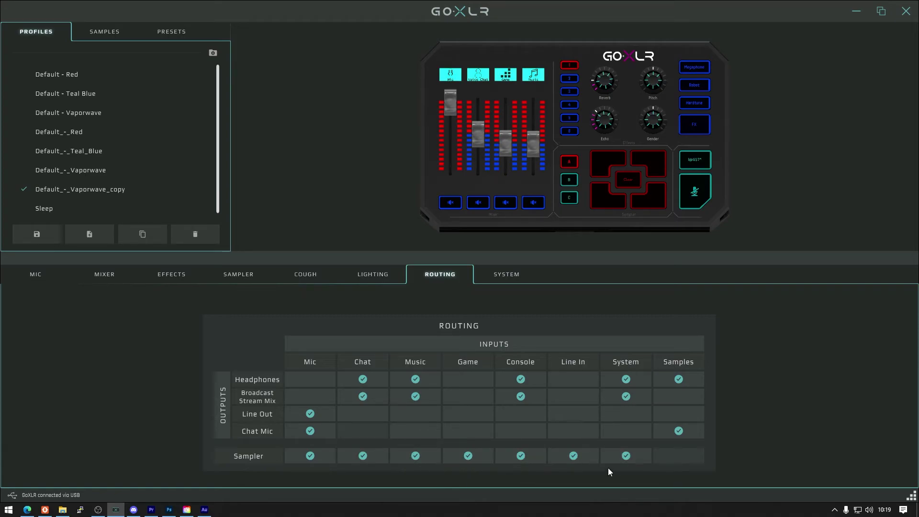
# Clear every Sampler routing cell so the row is empty, then switch to OBS Studio
pyautogui.click(522, 457)
pyautogui.click(468, 457)
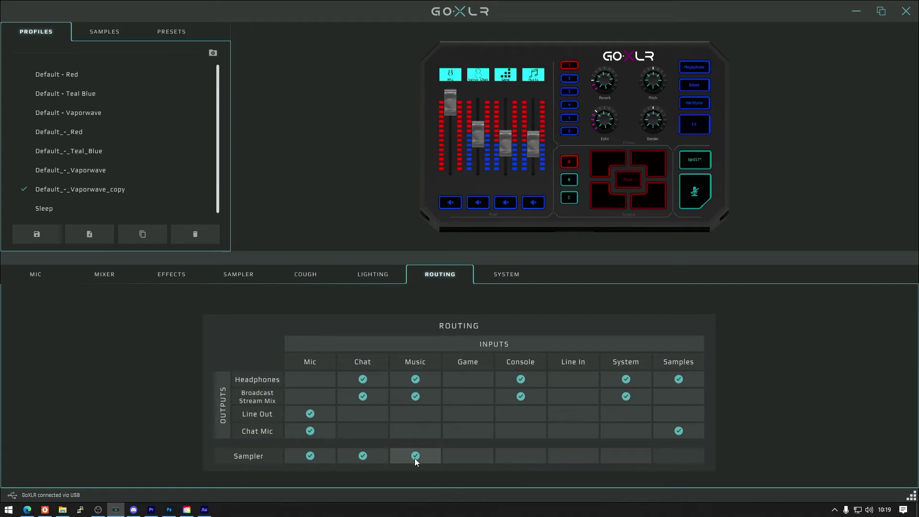
pyautogui.click(322, 458)
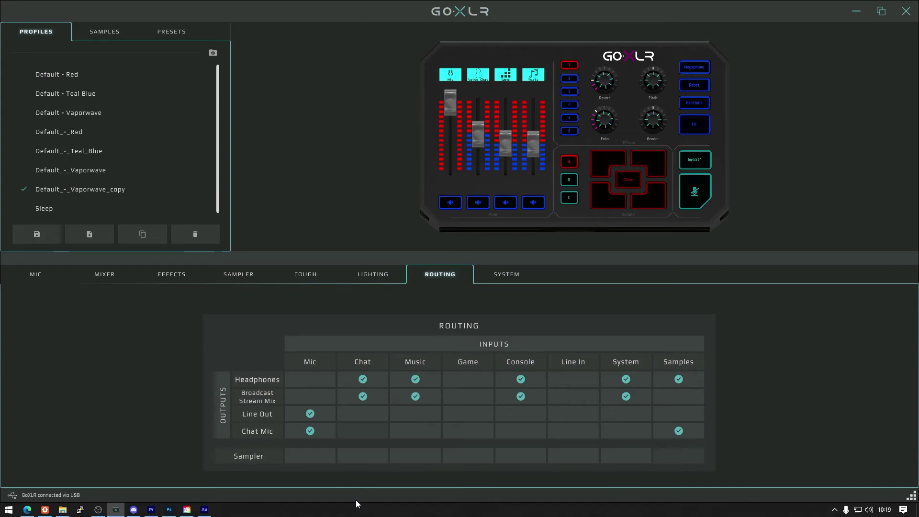
pyautogui.click(324, 457)
pyautogui.click(327, 457)
pyautogui.click(302, 458)
pyautogui.click(325, 455)
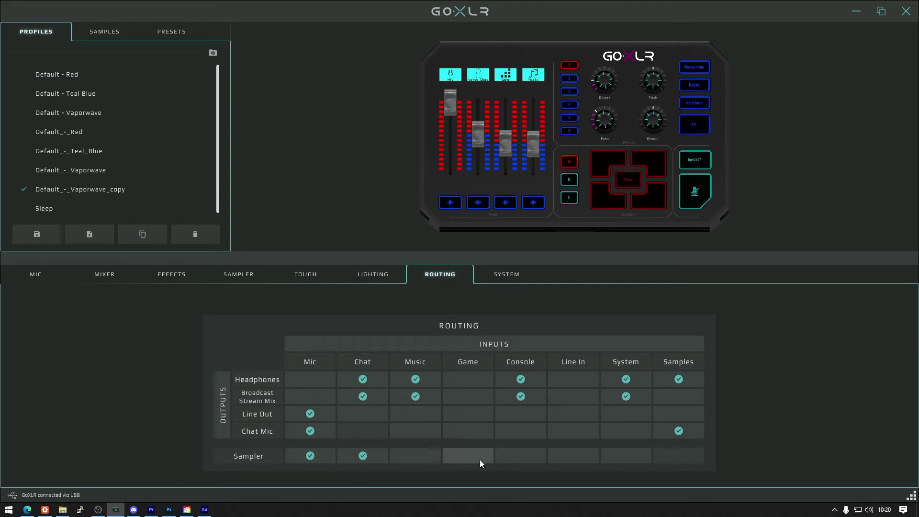
pyautogui.click(457, 456)
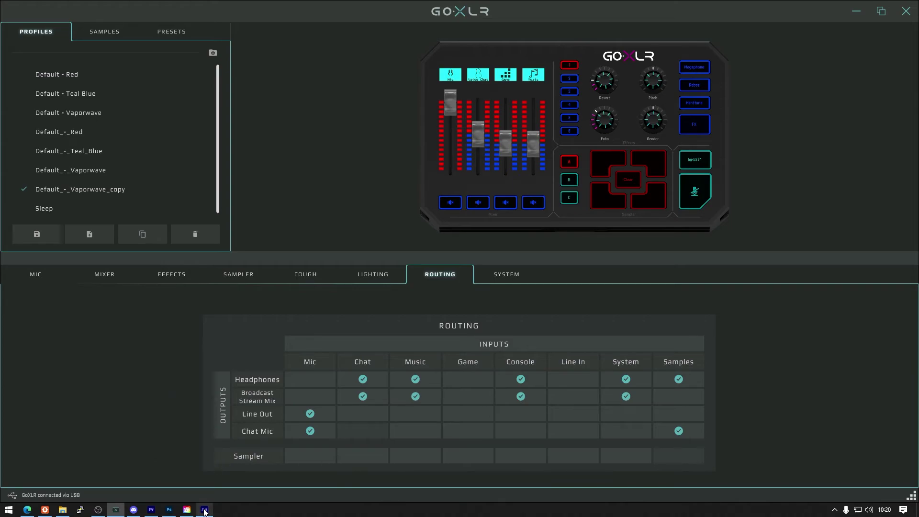
pyautogui.moveTo(204, 511)
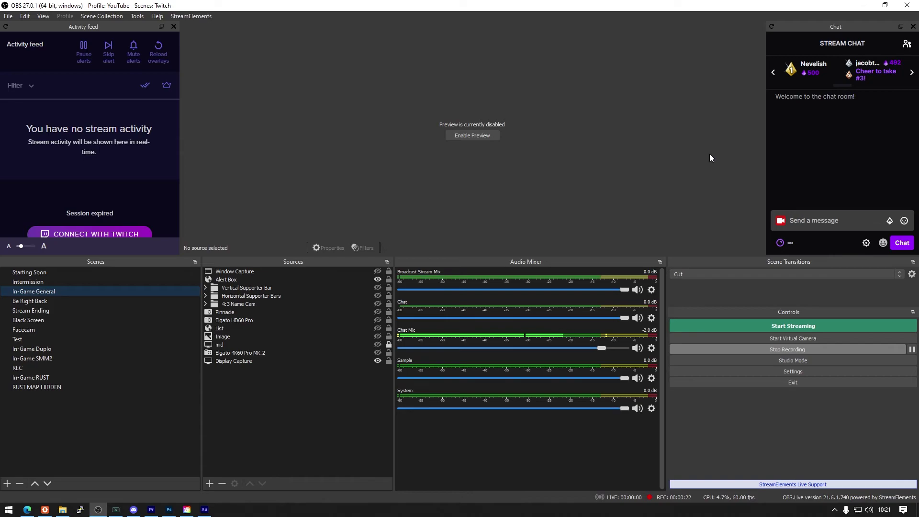
# Open OBS Settings on the Audio page listing the six global audio devices, all Disabled
pyautogui.rightClick(709, 154)
pyautogui.click(541, 157)
pyautogui.click(820, 373)
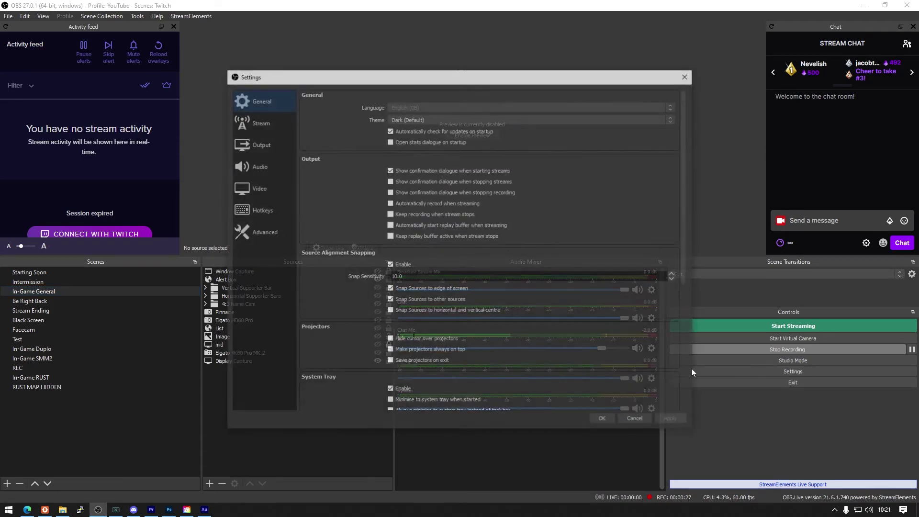
pyautogui.click(257, 167)
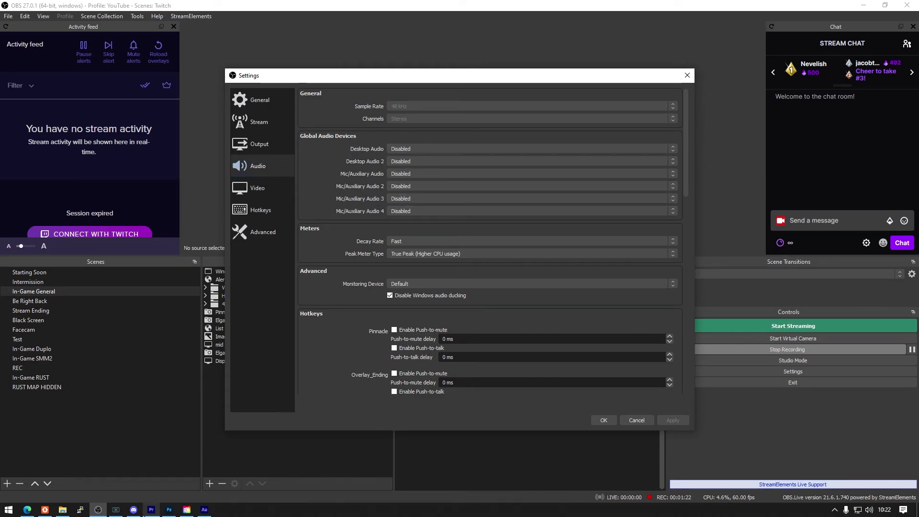
# Check the GoXLR routing matrix, then leave Desktop Audio set to Disabled in OBS
pyautogui.click(116, 510)
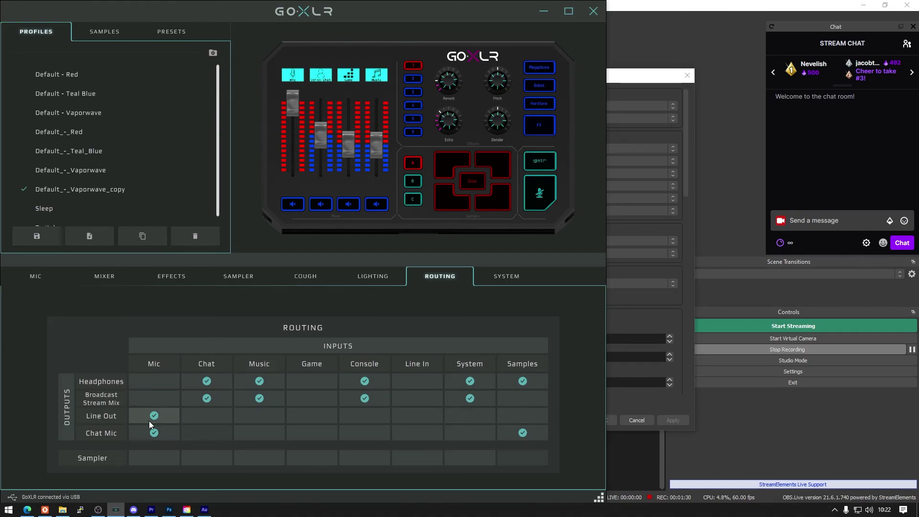
pyautogui.click(623, 149)
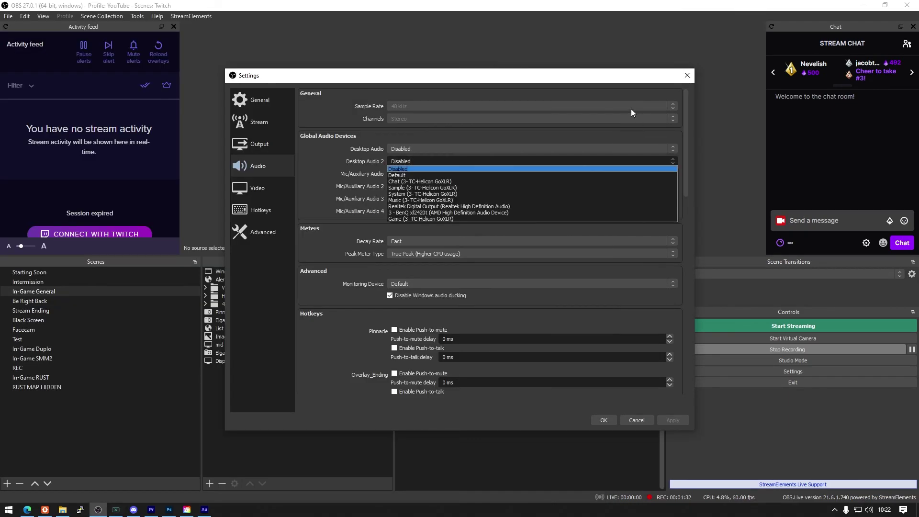
pyautogui.click(542, 96)
pyautogui.click(432, 150)
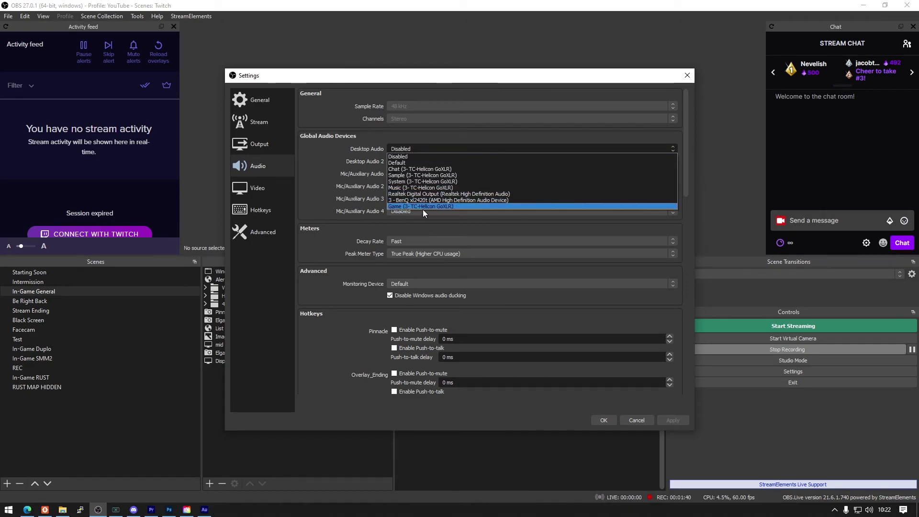
pyautogui.click(383, 188)
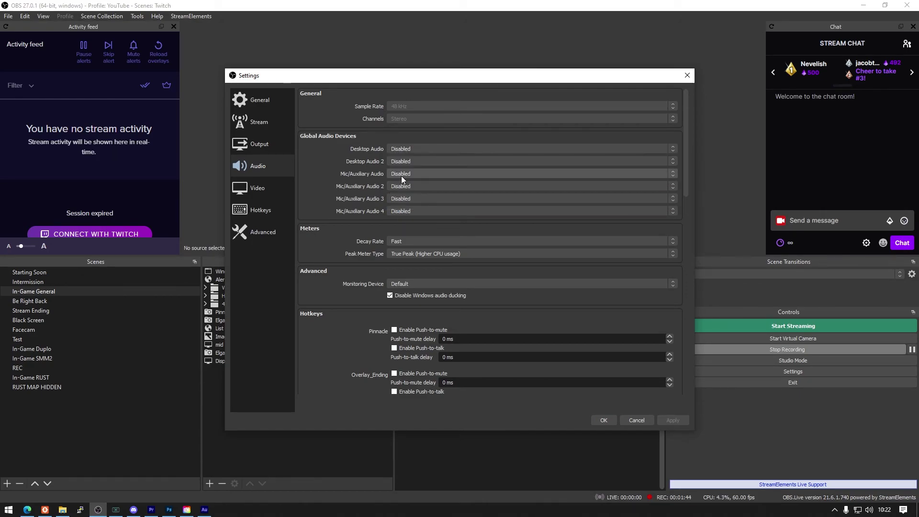
# Set Mic/Auxiliary Audio to Chat Mic and Mic/Auxiliary Audio 2 to Broadcast Stream Mix, then save
pyautogui.click(401, 176)
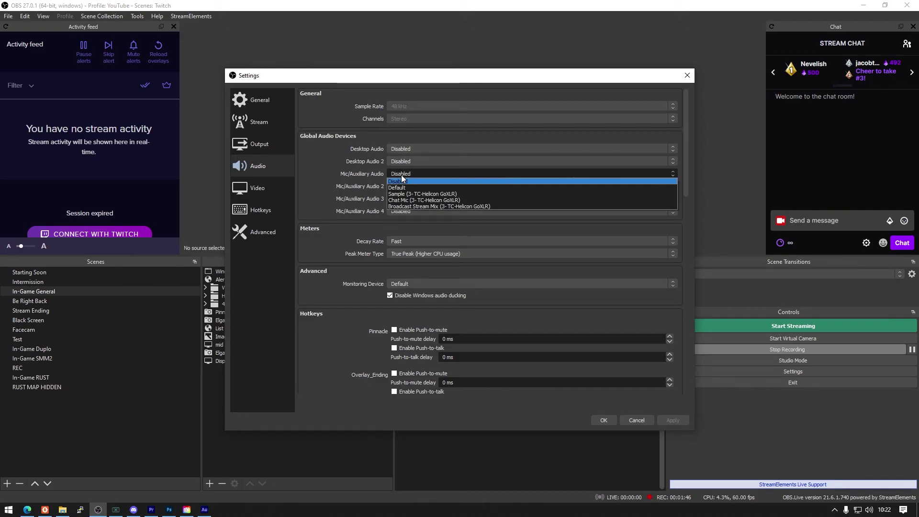
pyautogui.click(425, 199)
pyautogui.click(418, 186)
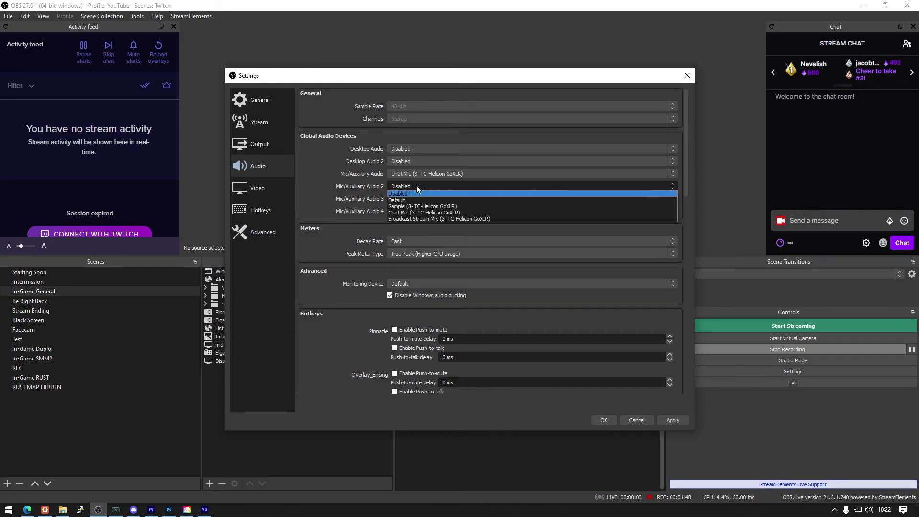
pyautogui.click(427, 218)
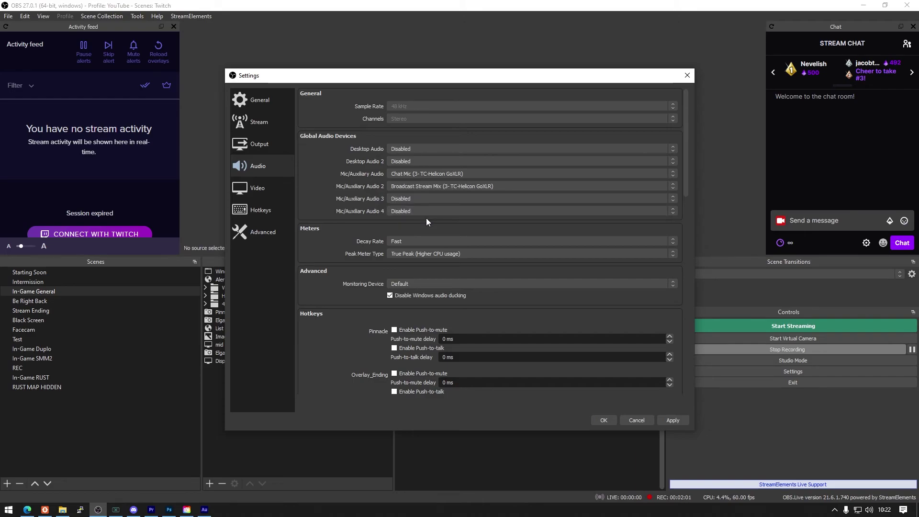
pyautogui.click(604, 419)
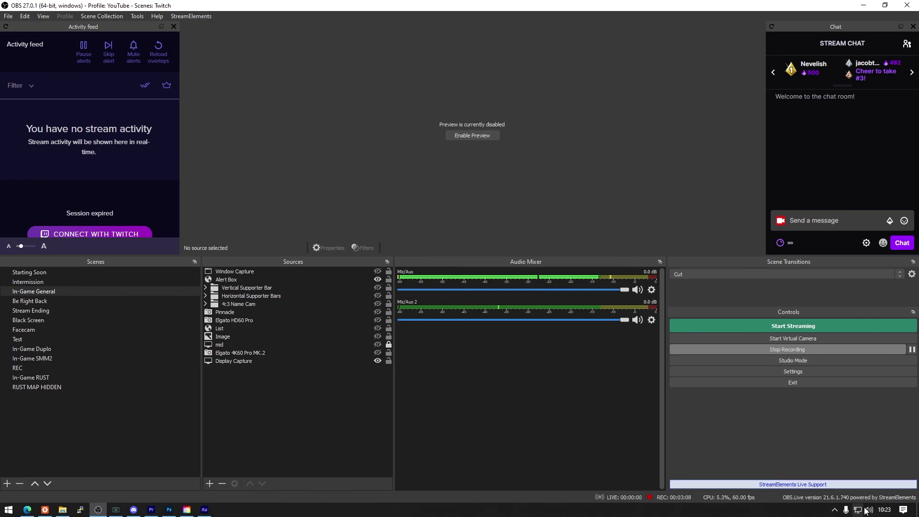
pyautogui.click(868, 510)
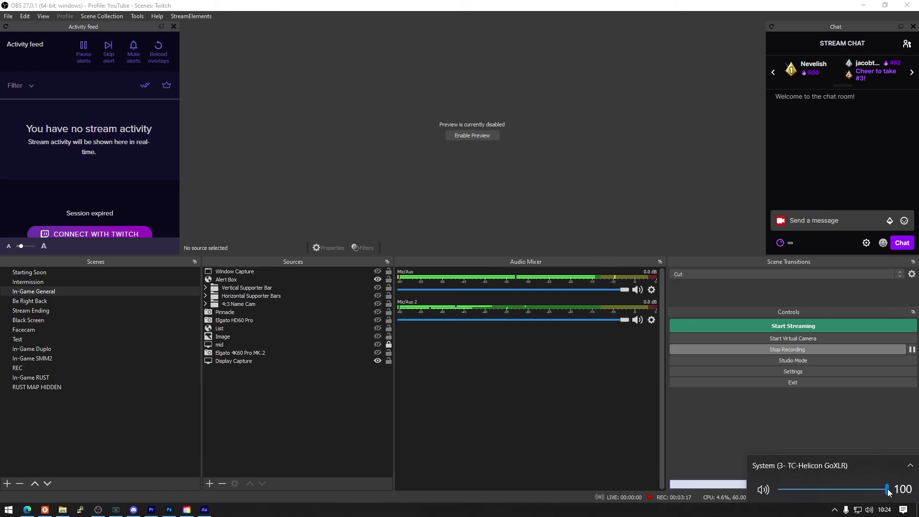
pyautogui.click(325, 384)
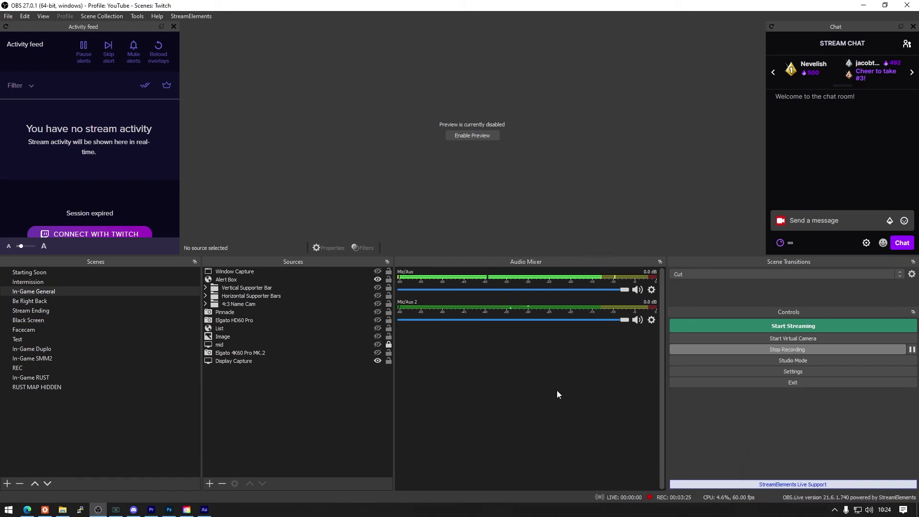